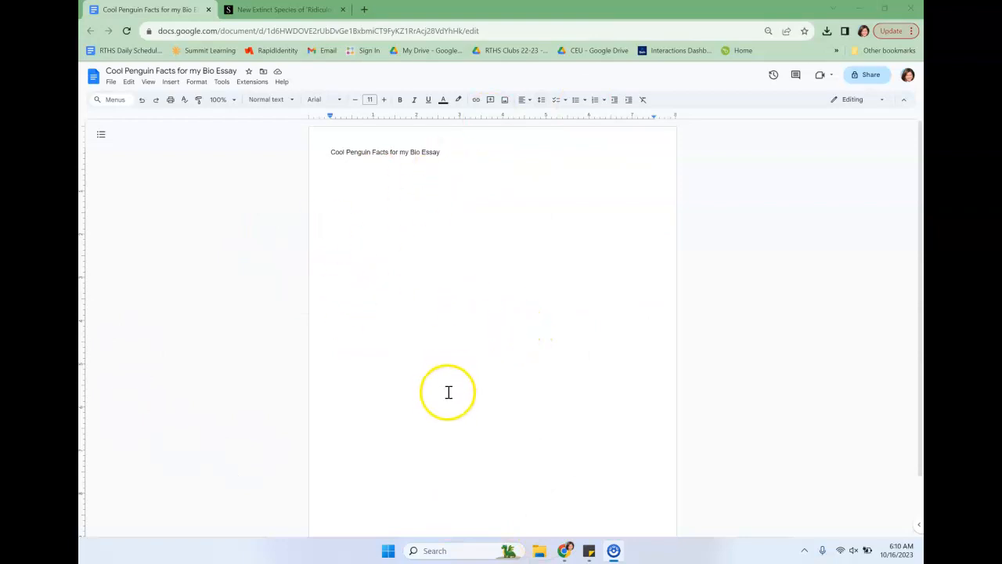
Look through the headline and opening paragraphs of the Smithsonian article on extinct tiny penguins
{"action": "left_click", "coordinate": [270, 11]}
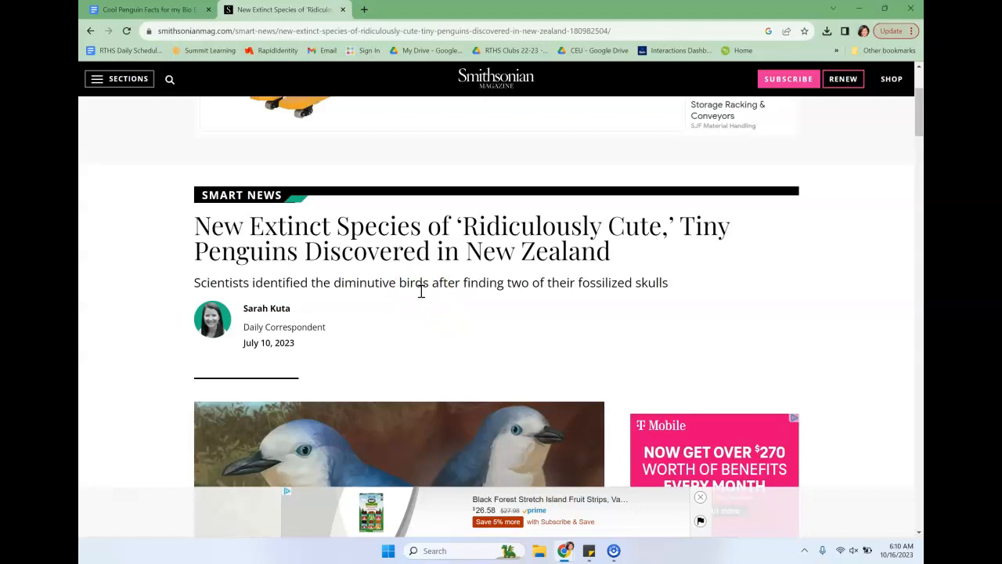
{"action": "scroll", "coordinate": [413, 286], "scroll_direction": "down", "scroll_amount": 2}
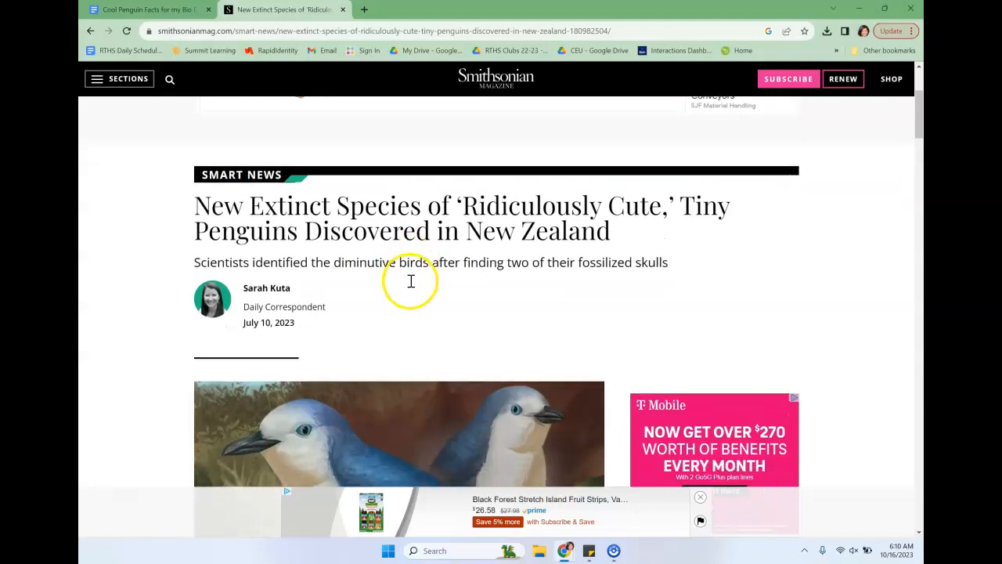
{"action": "scroll", "coordinate": [409, 286], "scroll_direction": "down", "scroll_amount": 5}
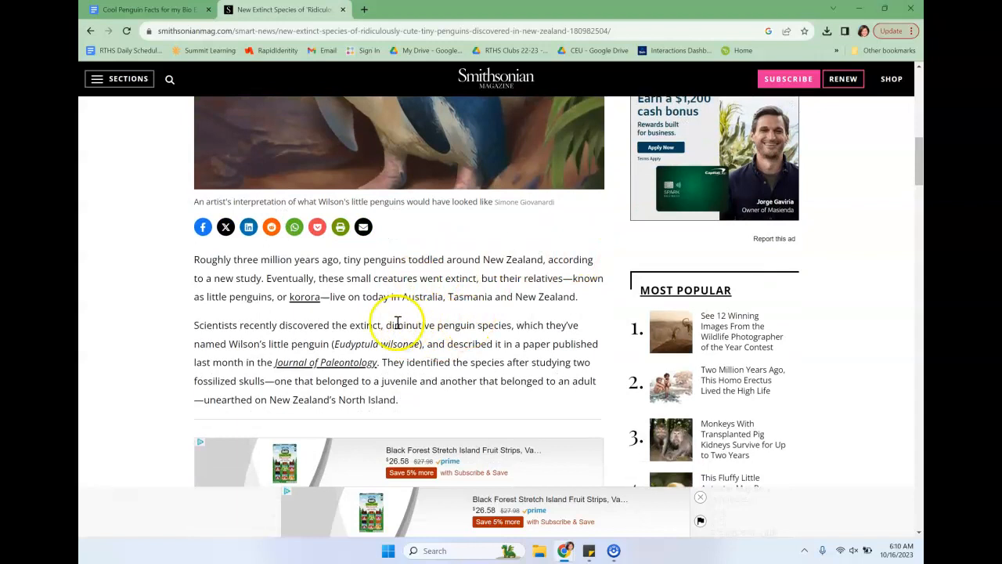
In the essay notes document, add a bullet reading "Cool Fact #1" below the title, with a blank line between them
{"action": "left_click", "coordinate": [135, 10]}
{"action": "left_click", "coordinate": [457, 153]}
{"action": "key", "text": "Return"}
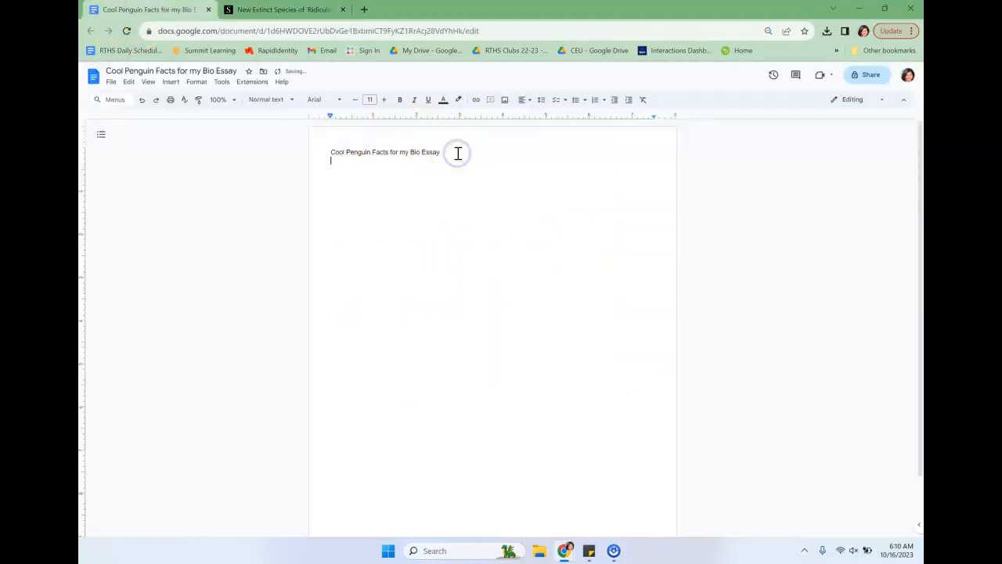
{"action": "left_click", "coordinate": [578, 101]}
{"action": "type", "text": "Cool Fact"}
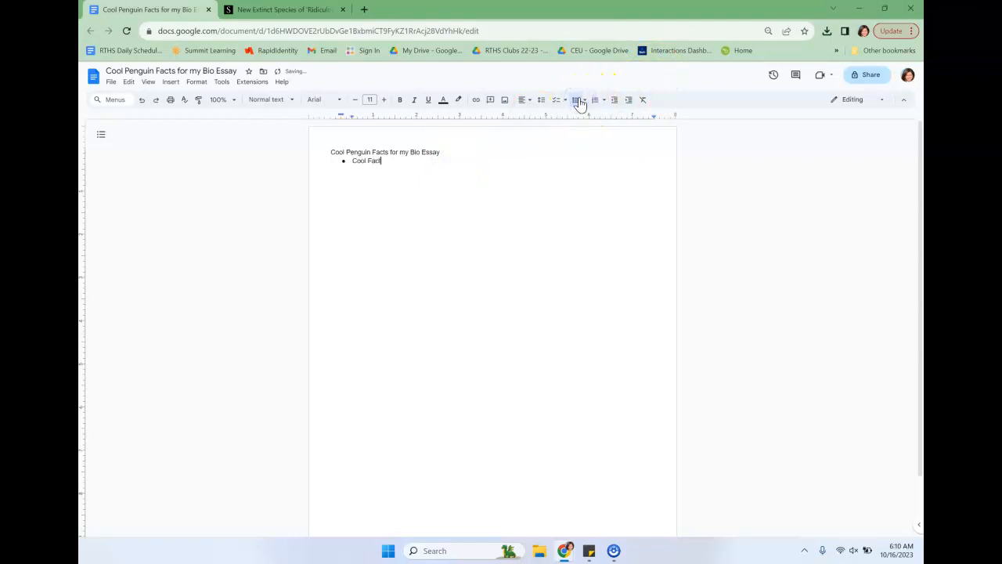
{"action": "type", "text": " #1"}
{"action": "left_click", "coordinate": [483, 154]}
{"action": "key", "text": "Return"}
Read further down the penguin article and add an empty bullet below "Cool Fact #1" in the notes document
{"action": "left_click", "coordinate": [280, 10]}
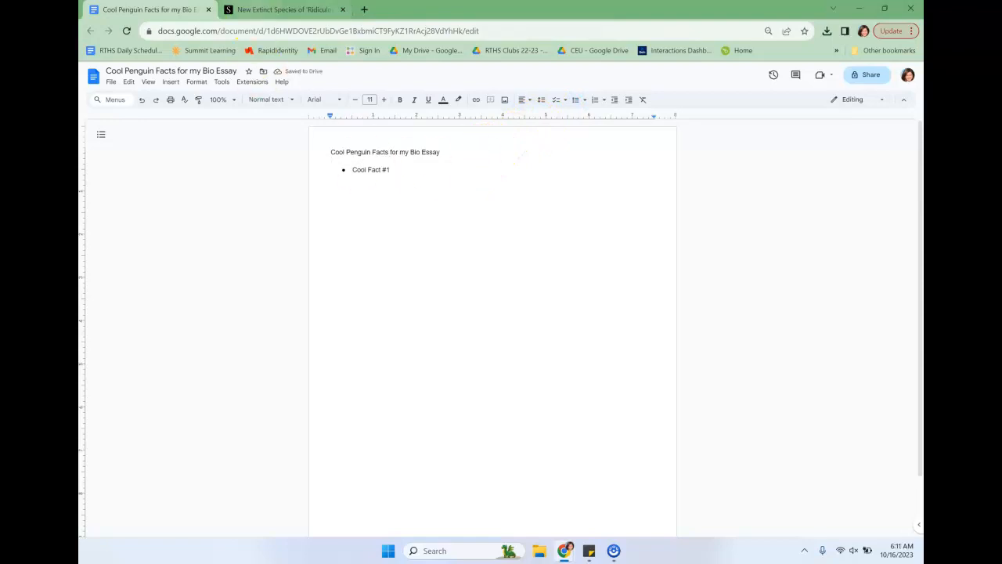
{"action": "scroll", "coordinate": [348, 356], "scroll_direction": "down", "scroll_amount": 6}
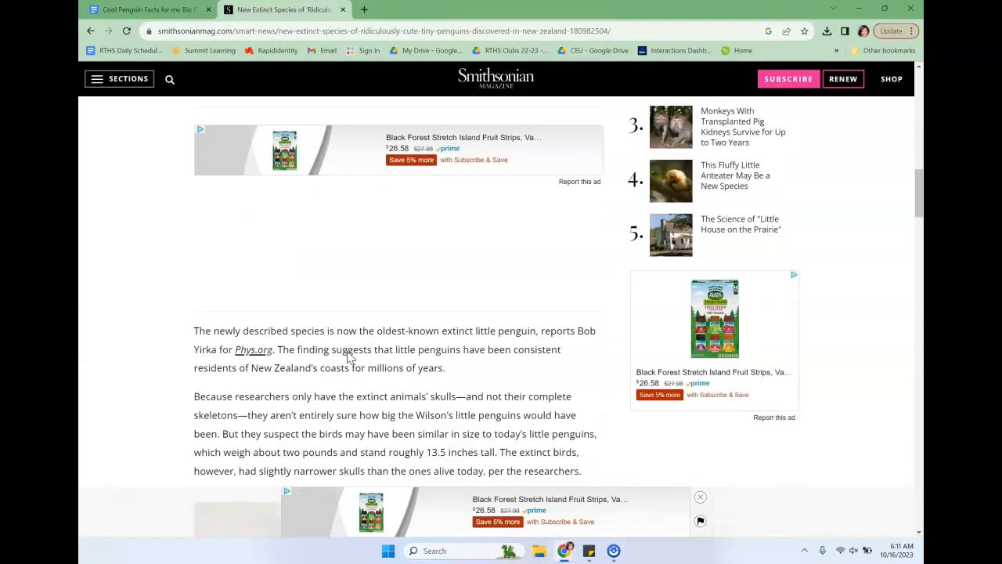
{"action": "left_click", "coordinate": [166, 7]}
{"action": "key", "text": "Return"}
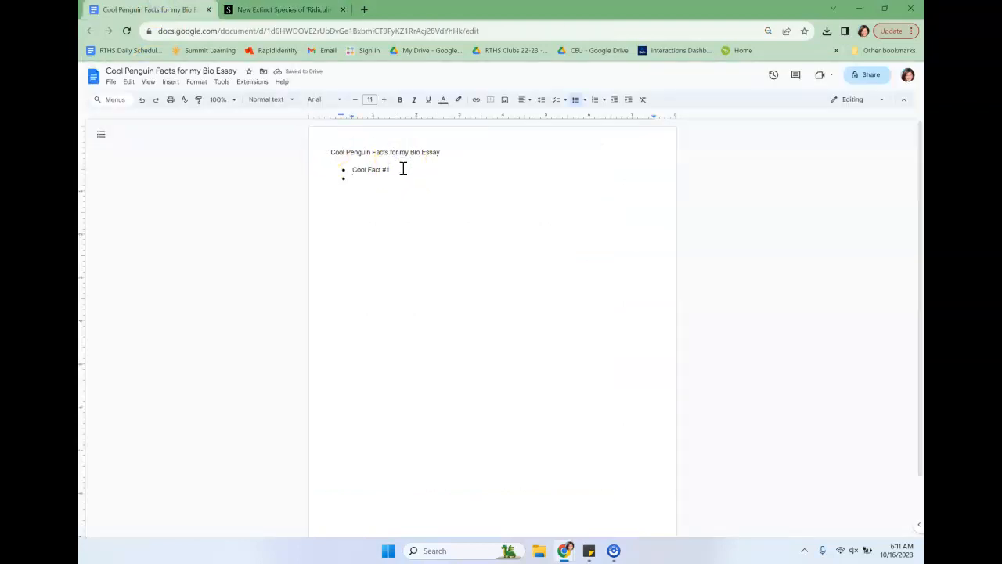
Alternate between the penguin article and the notes document to compare the article's text with the notes
{"action": "left_click", "coordinate": [280, 10]}
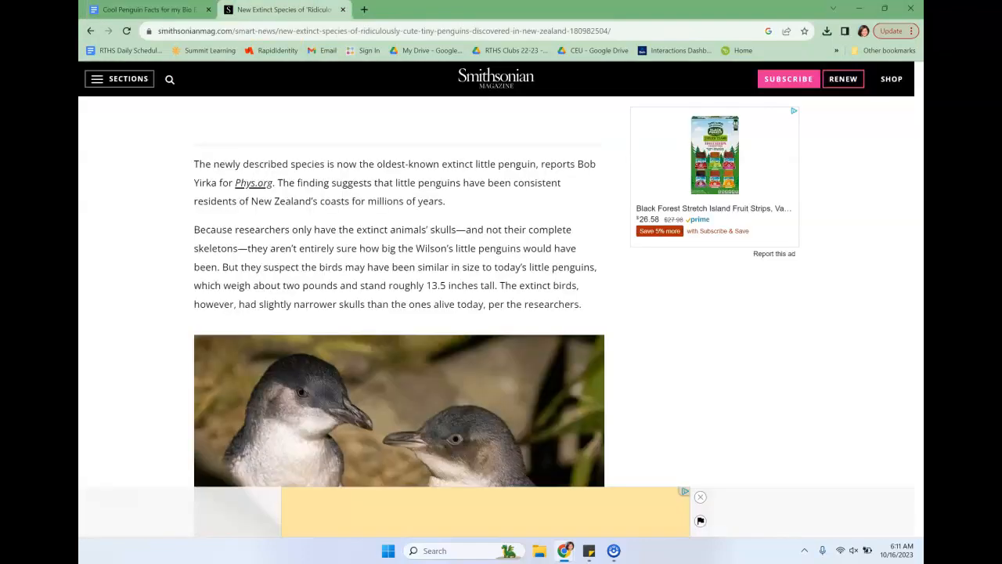
{"action": "left_click", "coordinate": [146, 11]}
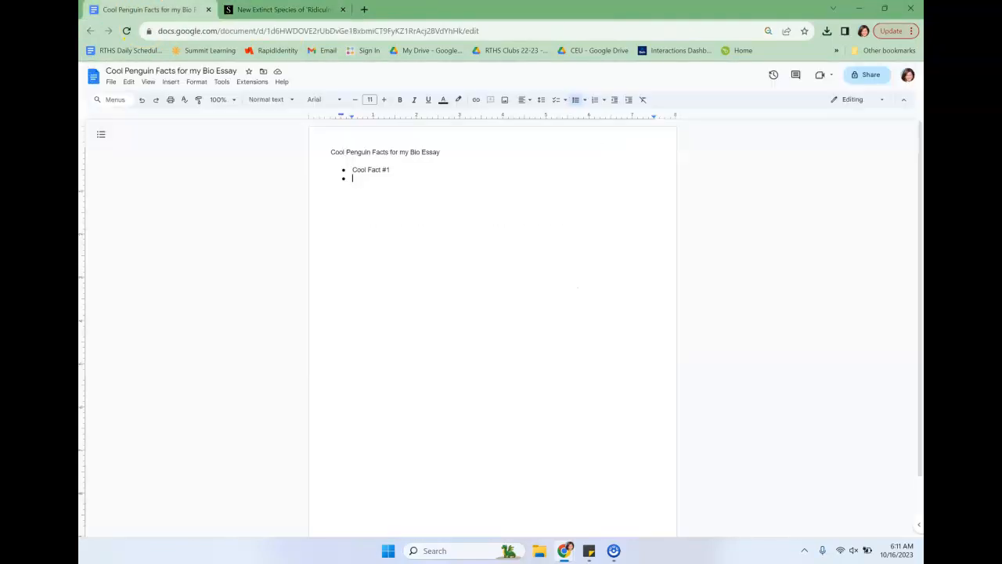
{"action": "left_click", "coordinate": [278, 9]}
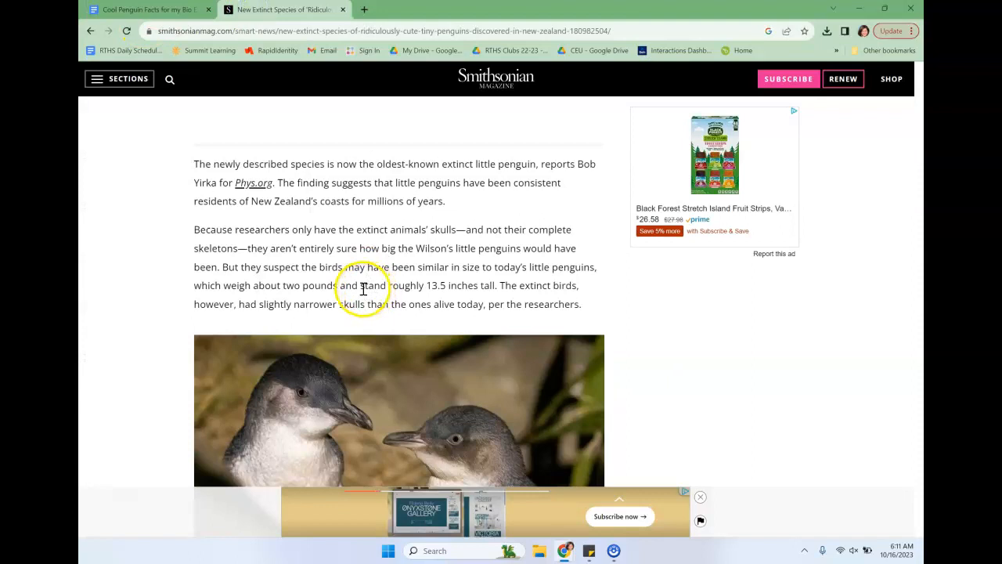
{"action": "left_click", "coordinate": [149, 10]}
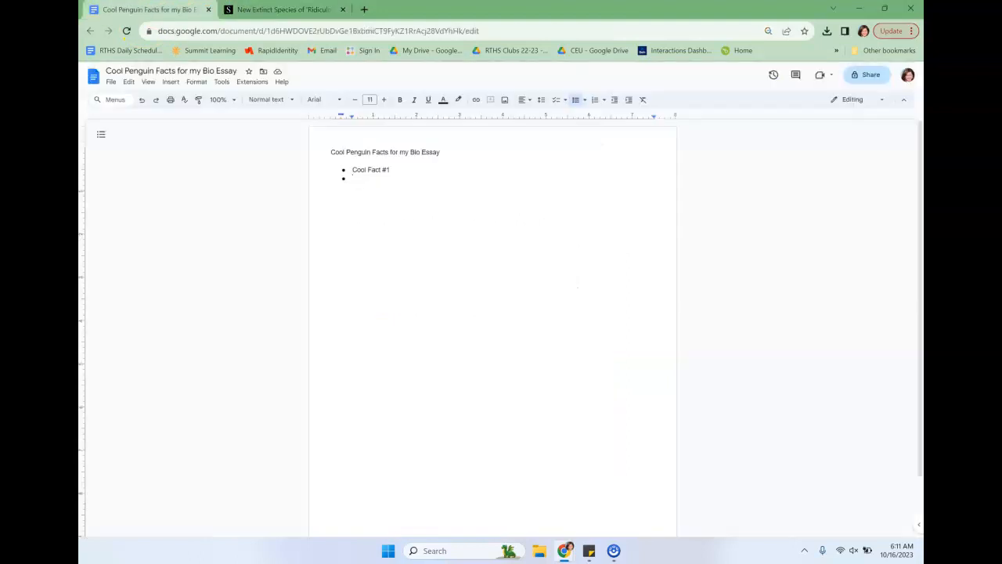
{"action": "left_click", "coordinate": [298, 8]}
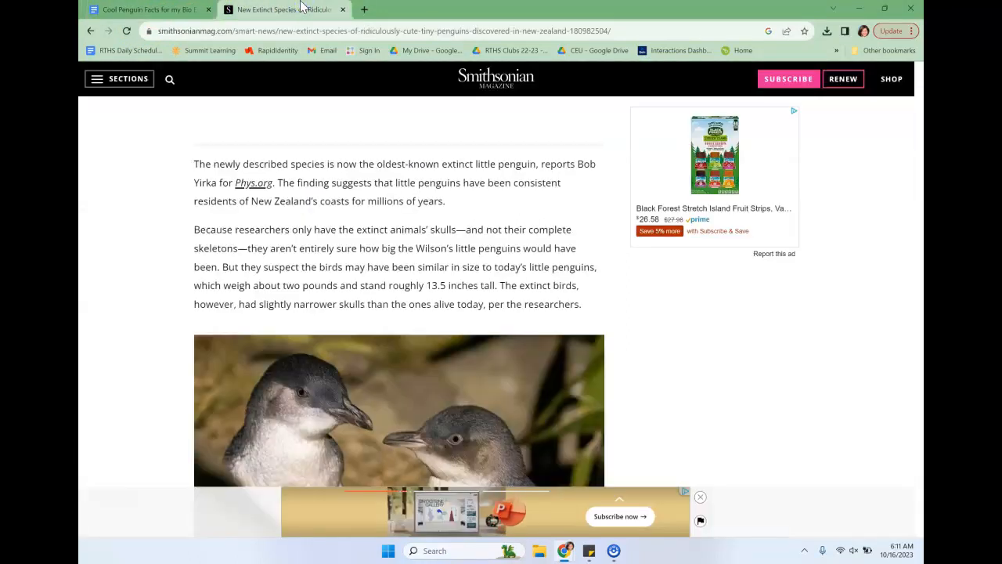
{"action": "left_click", "coordinate": [148, 10]}
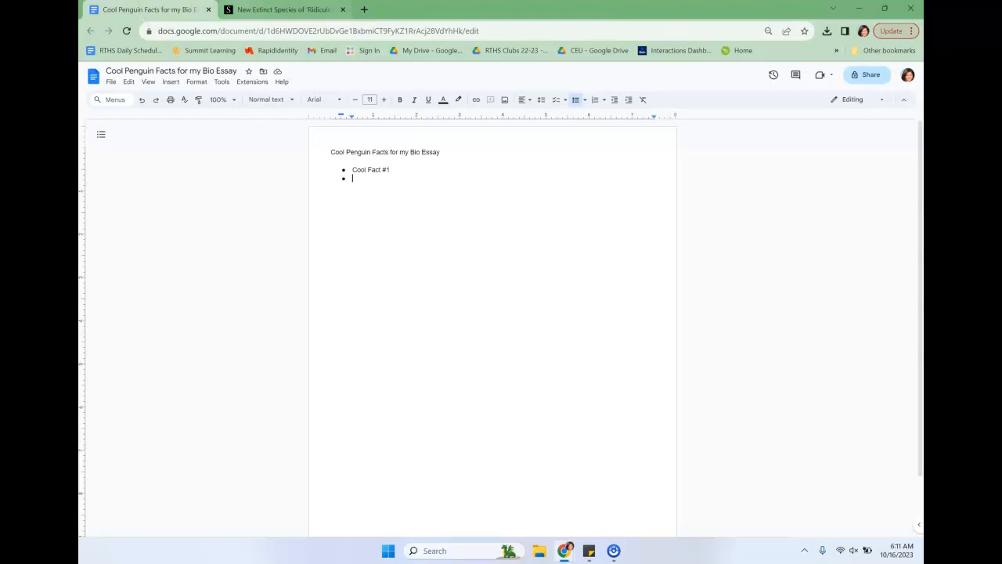
Detach the penguin article into its own window and move it aside so the bullets in the notes document are uncovered
{"action": "left_click", "coordinate": [267, 10]}
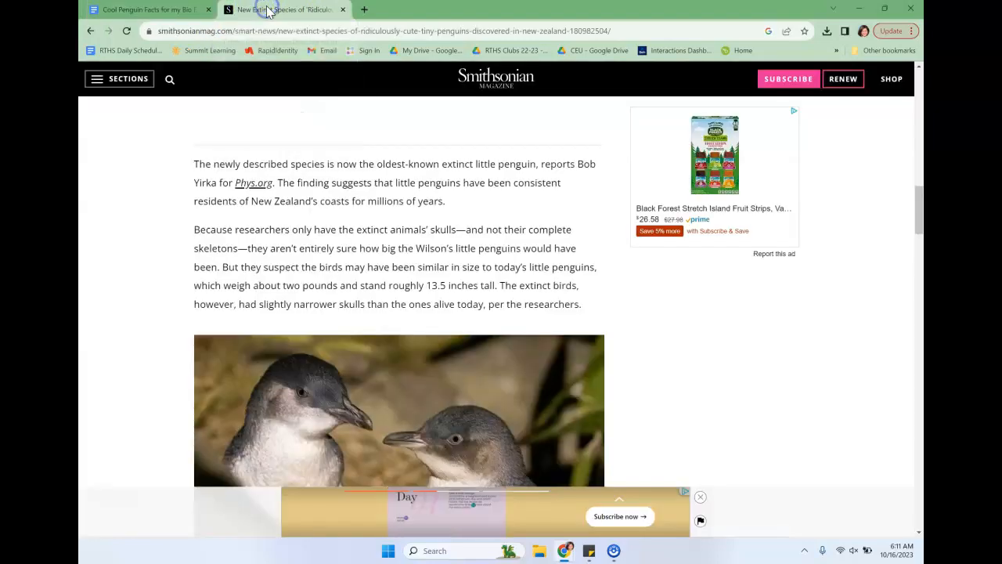
{"action": "left_click", "coordinate": [269, 14]}
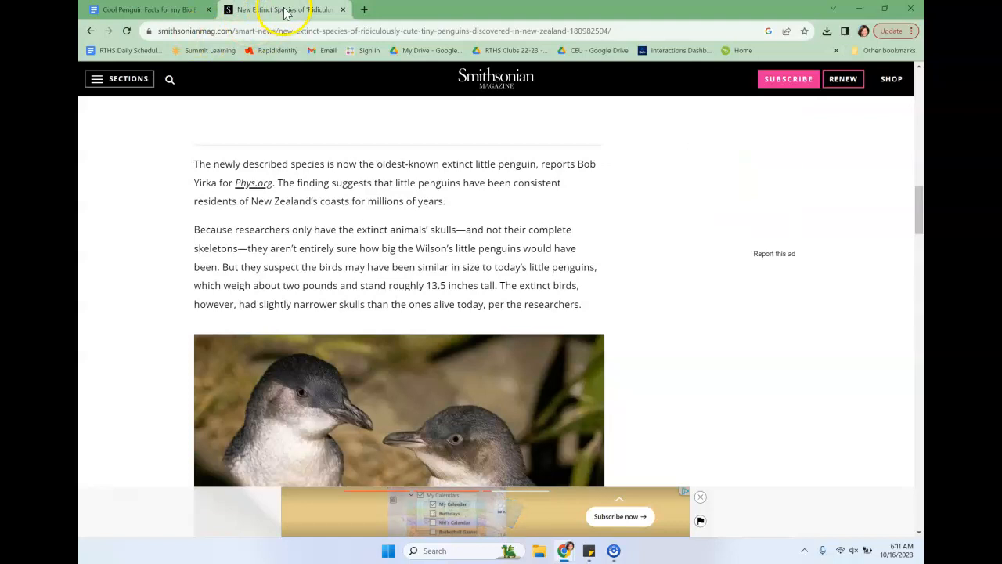
{"action": "left_click_drag", "start_coordinate": [309, 10], "coordinate": [443, 130]}
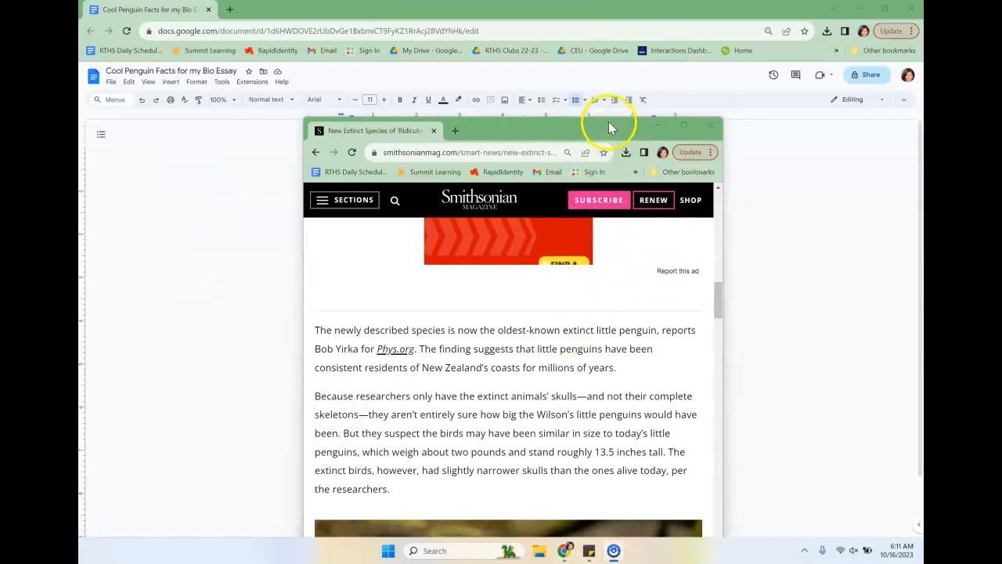
{"action": "left_click_drag", "start_coordinate": [601, 129], "coordinate": [705, 45]}
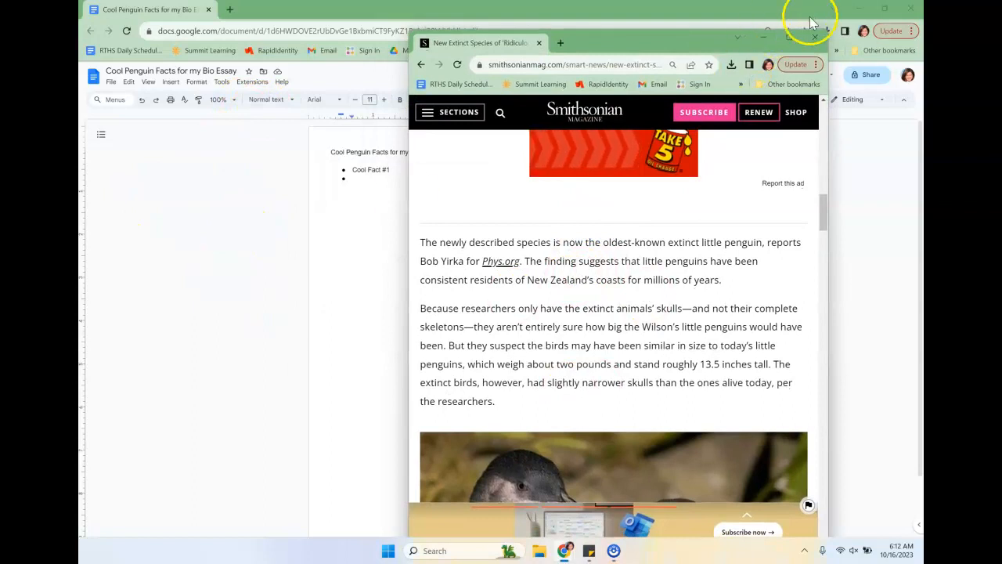
Maximize the article window and restore it to its smaller floating size
{"action": "mouse_move", "coordinate": [792, 37]}
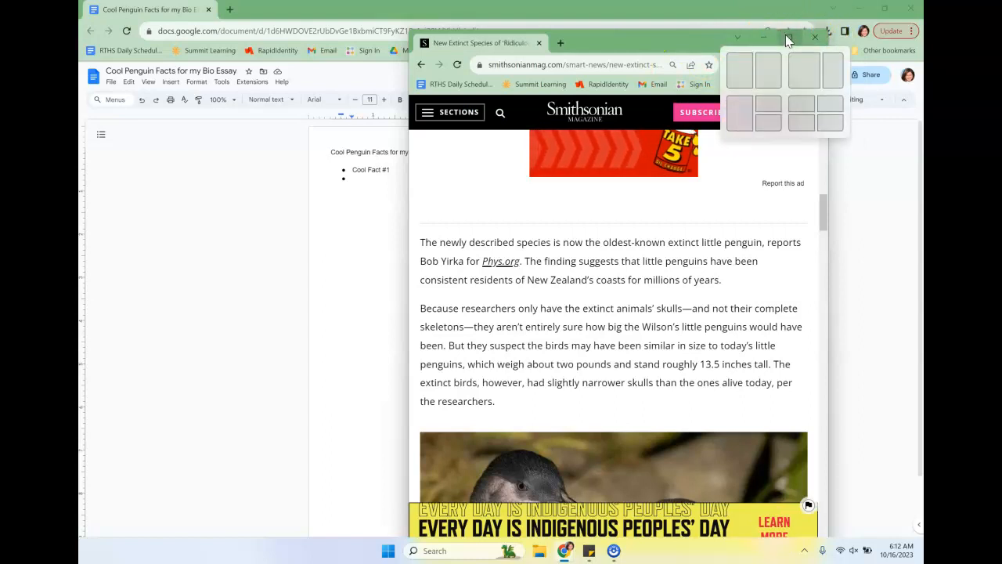
{"action": "left_click", "coordinate": [789, 40]}
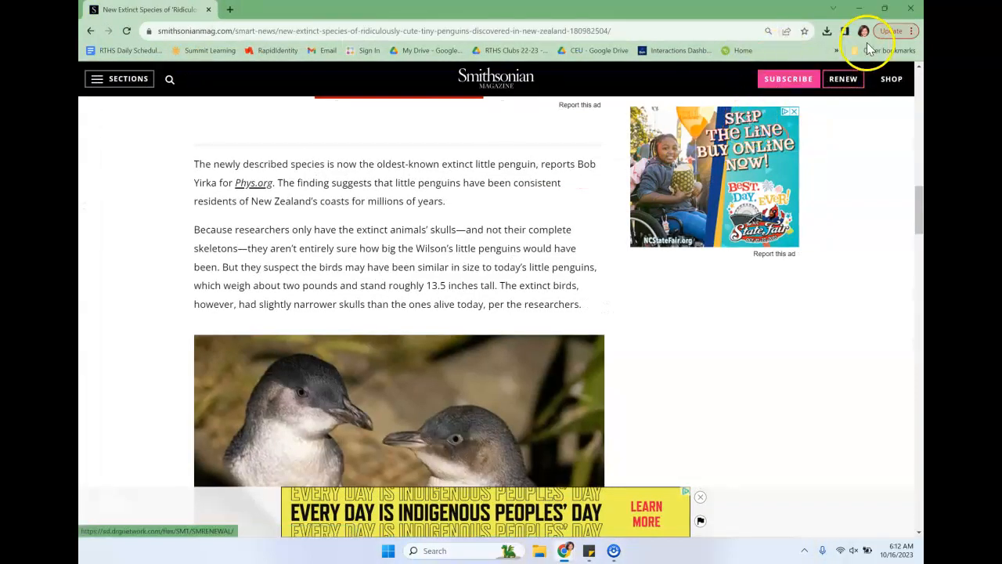
{"action": "mouse_move", "coordinate": [886, 11]}
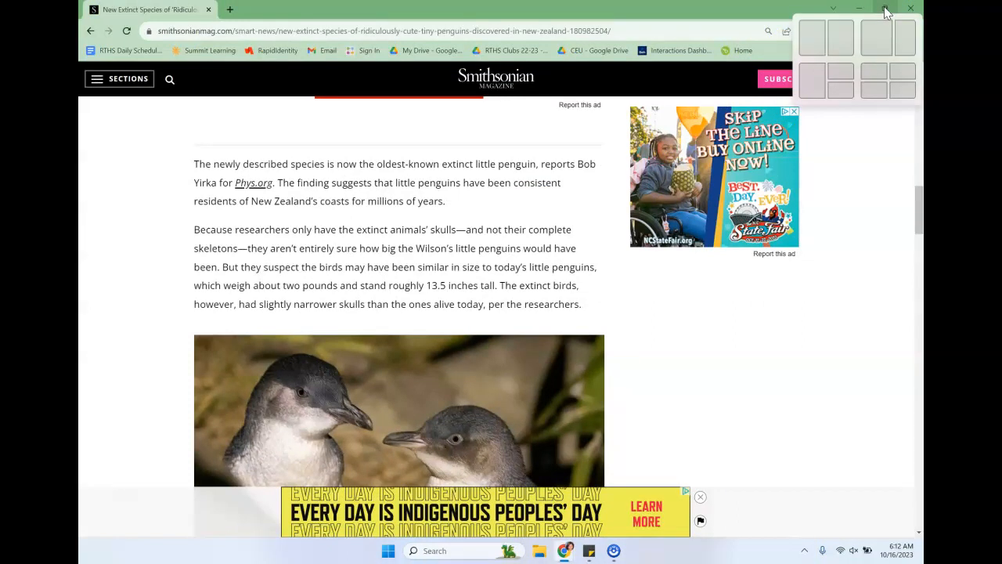
{"action": "left_click", "coordinate": [886, 12]}
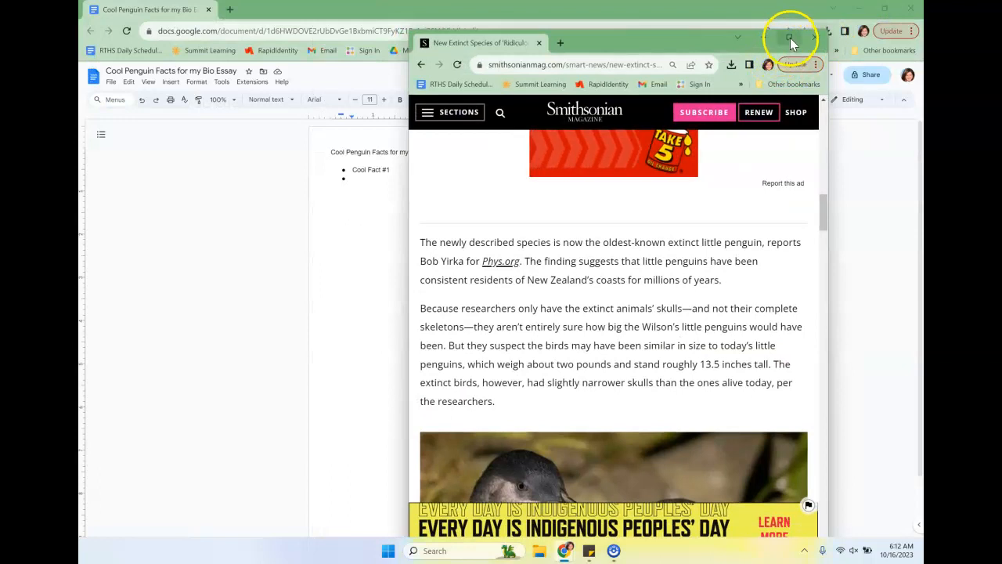
{"action": "mouse_move", "coordinate": [792, 43]}
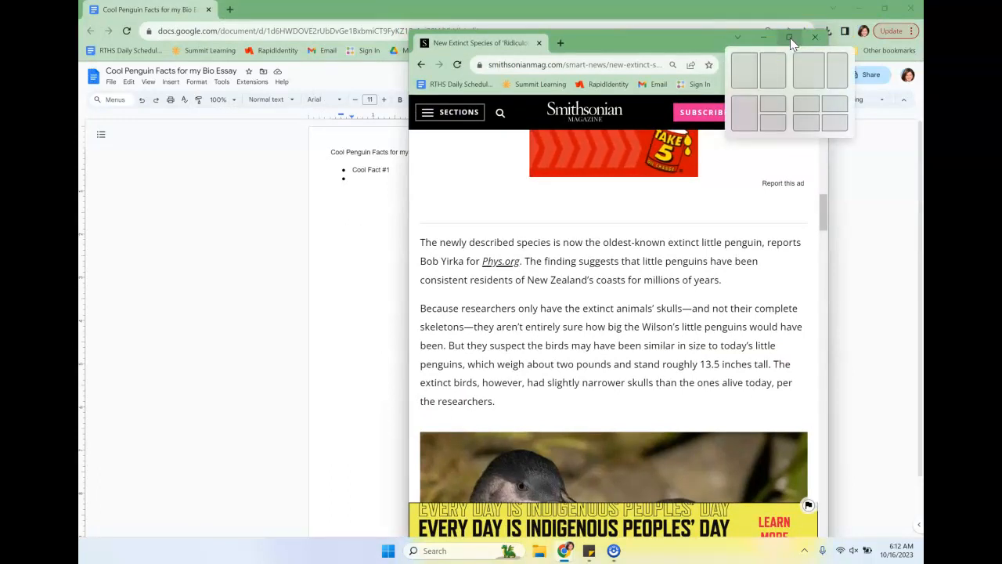
{"action": "left_click", "coordinate": [790, 38]}
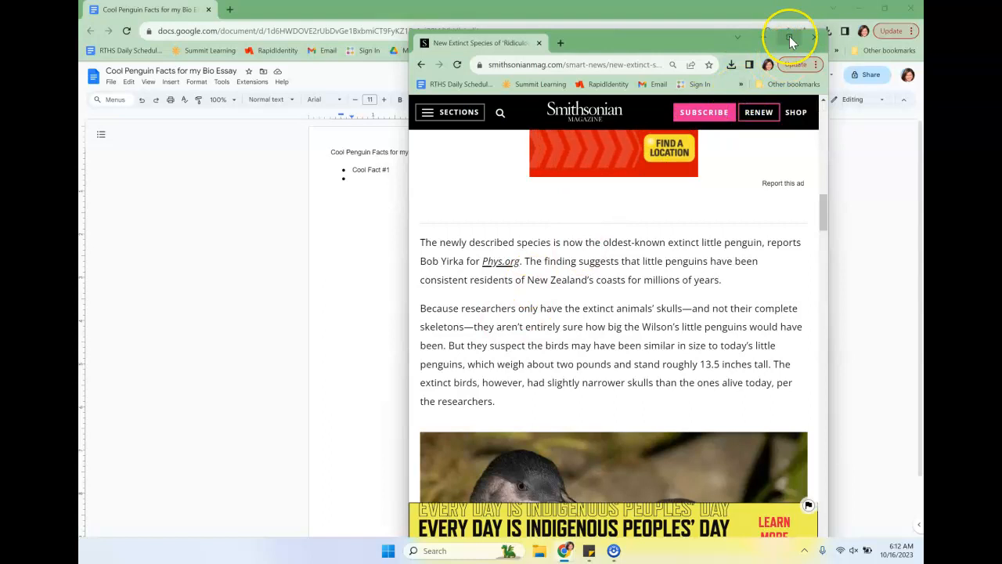
Snap the article window into the narrow pane of the wide-and-narrow split layout, and fill the wide pane with the penguin facts document
{"action": "mouse_move", "coordinate": [789, 37]}
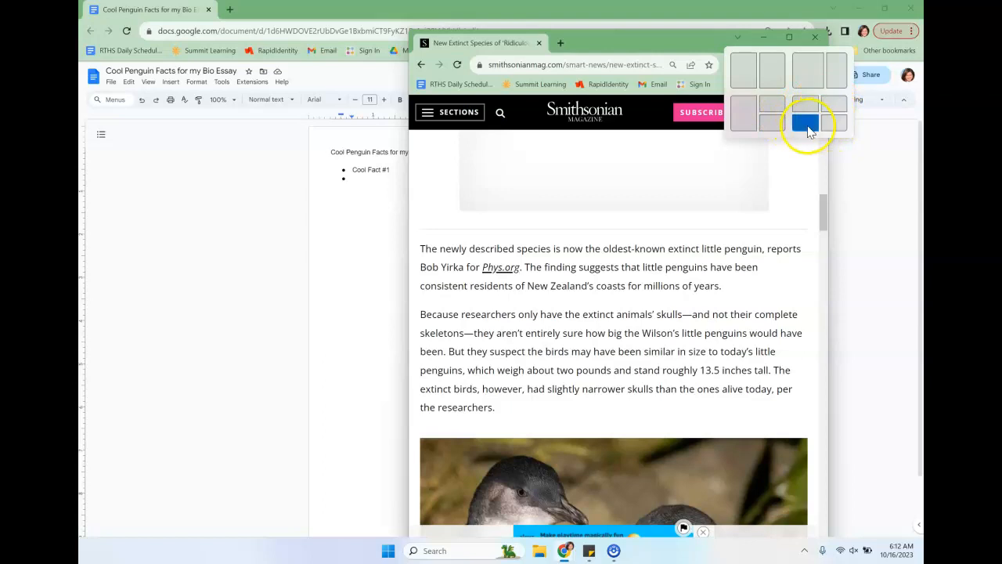
{"action": "left_click", "coordinate": [832, 76]}
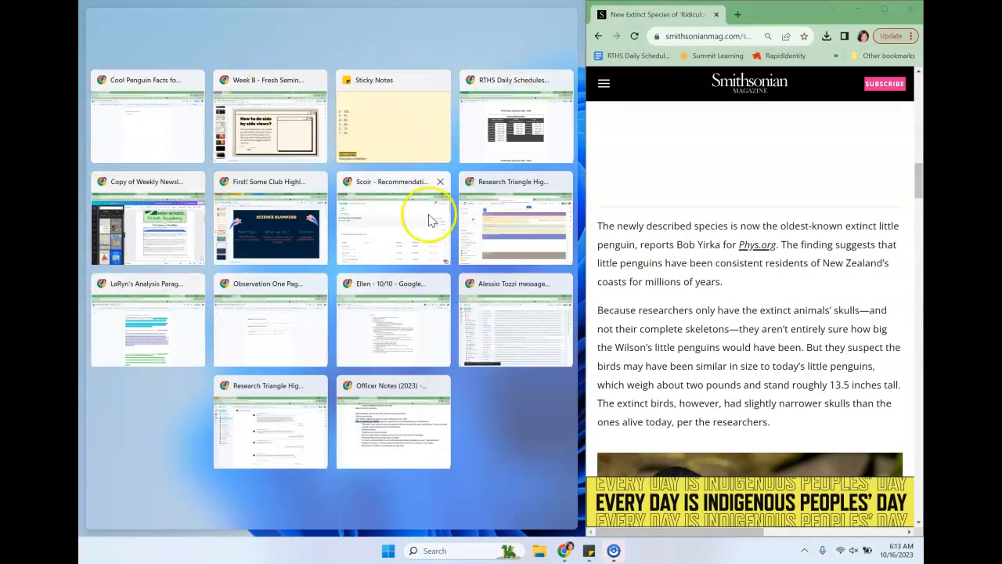
{"action": "left_click", "coordinate": [151, 126]}
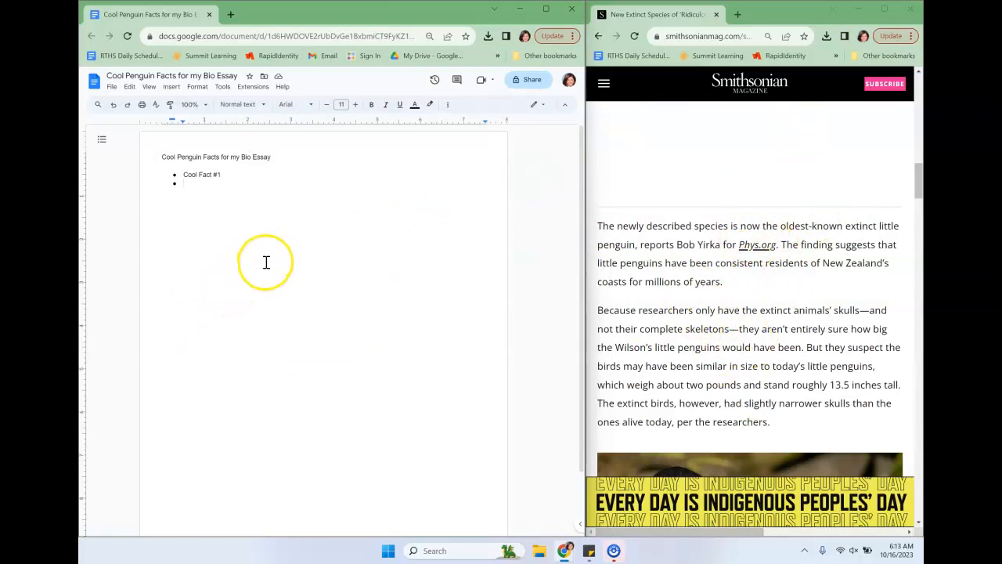
Search the penguin article for the word "skull" and go to the second match
{"action": "left_click", "coordinate": [805, 280]}
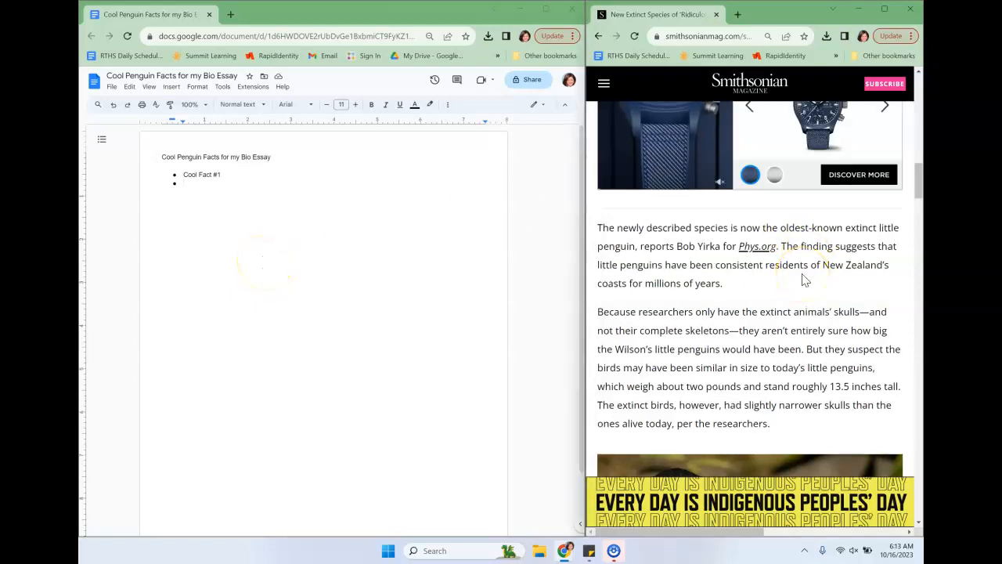
{"action": "scroll", "coordinate": [805, 279], "scroll_direction": "up", "scroll_amount": 5}
{"action": "scroll", "coordinate": [805, 280], "scroll_direction": "up", "scroll_amount": 5}
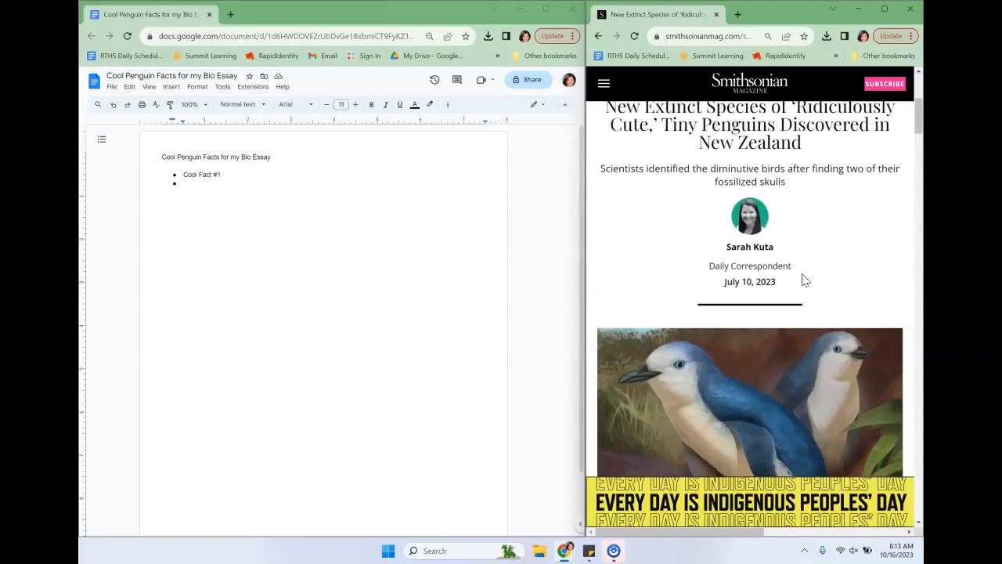
{"action": "scroll", "coordinate": [805, 280], "scroll_direction": "up", "scroll_amount": 1}
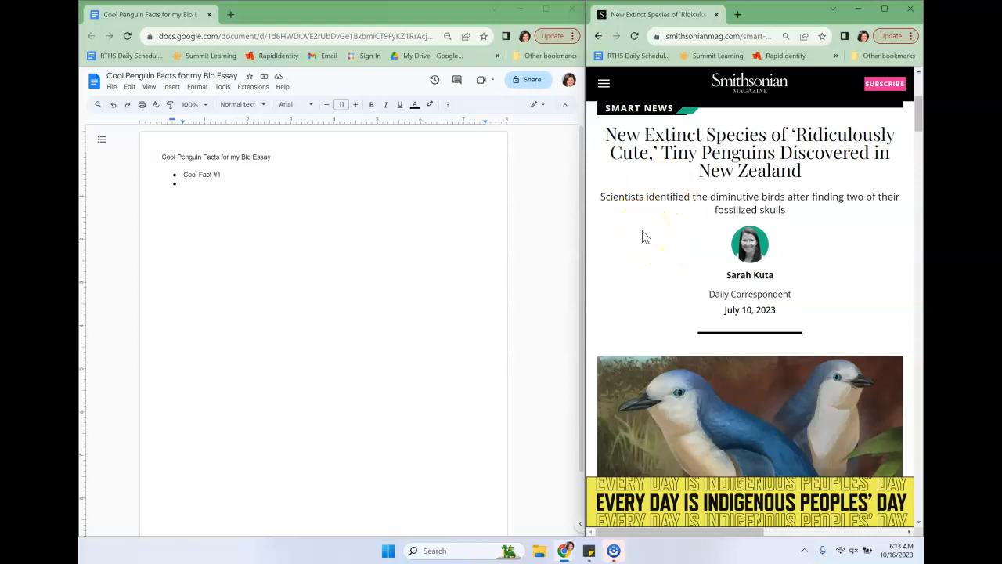
{"action": "key", "text": "ctrl+f"}
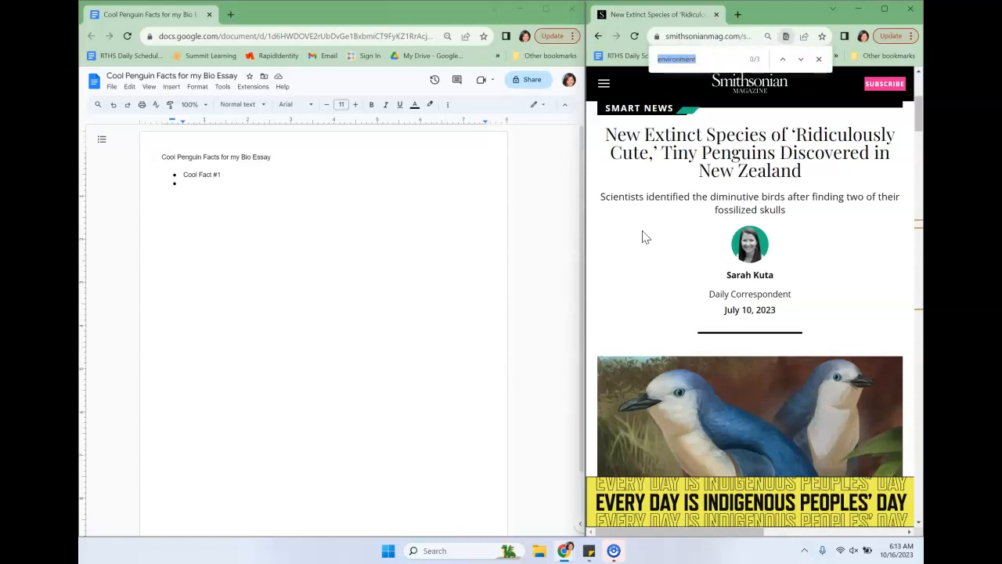
{"action": "left_click", "coordinate": [704, 61]}
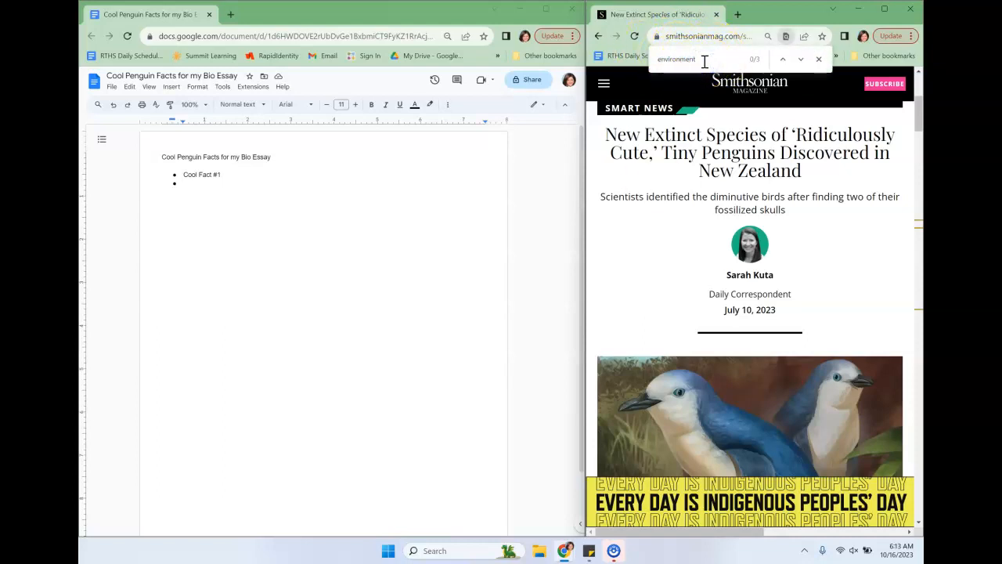
{"action": "key", "text": "BackSpace"}
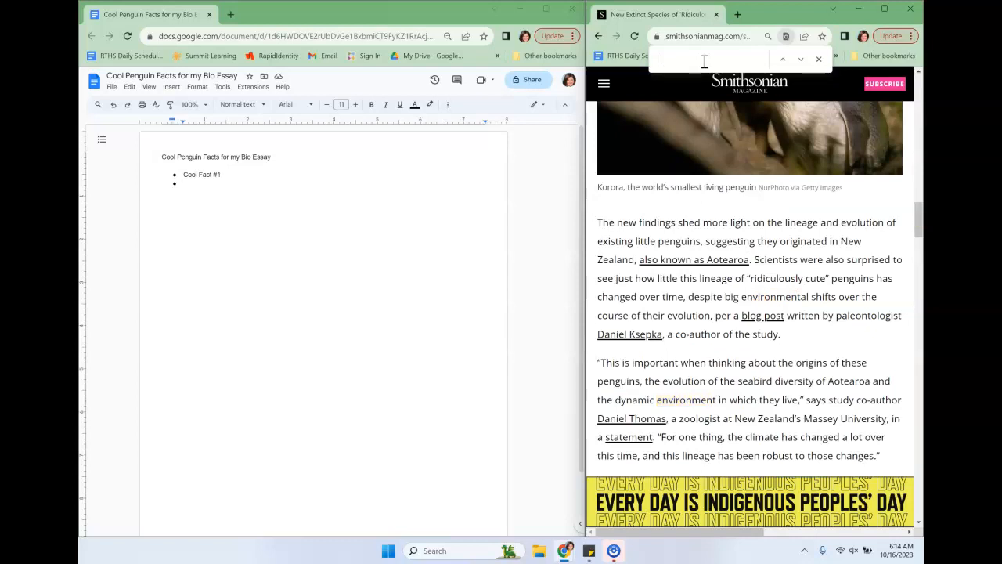
{"action": "type", "text": "skull"}
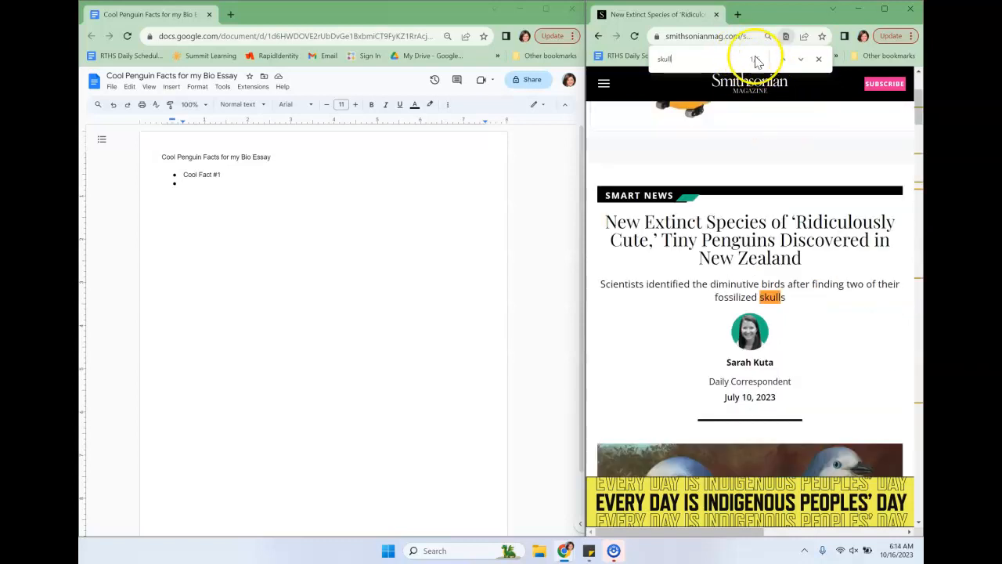
{"action": "left_click", "coordinate": [802, 61]}
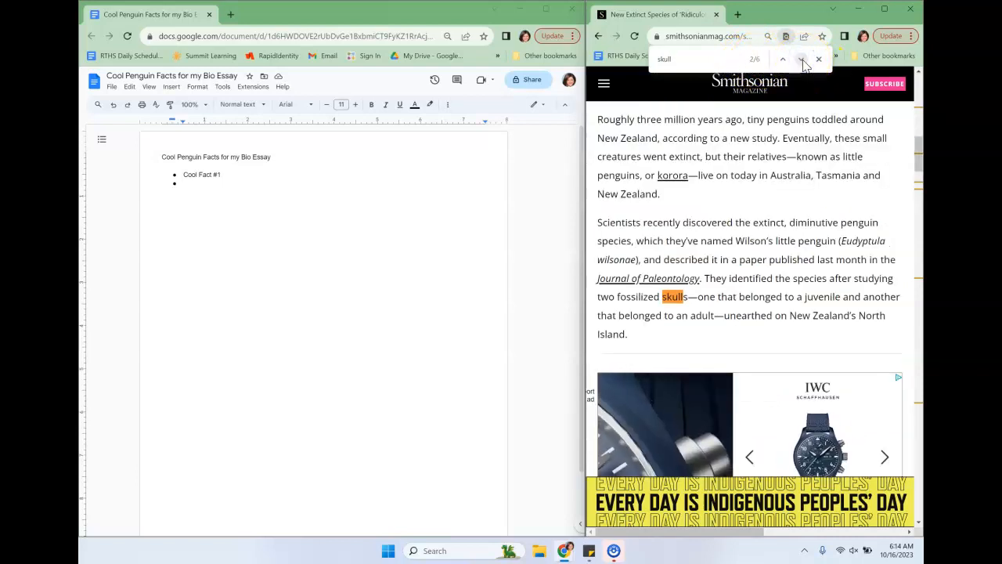
Go to the third "skull" match, copy the passage from "they suspect the birds" through "13.5 inches tall.", and paste it into the empty bullet
{"action": "left_click", "coordinate": [801, 60]}
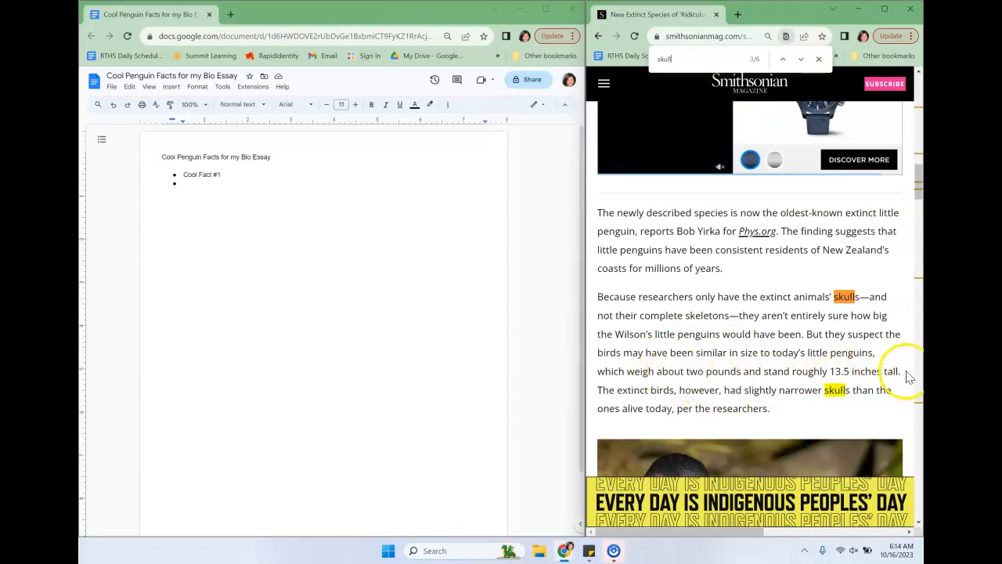
{"action": "left_click_drag", "start_coordinate": [908, 377], "coordinate": [824, 333]}
{"action": "key", "text": "ctrl+c"}
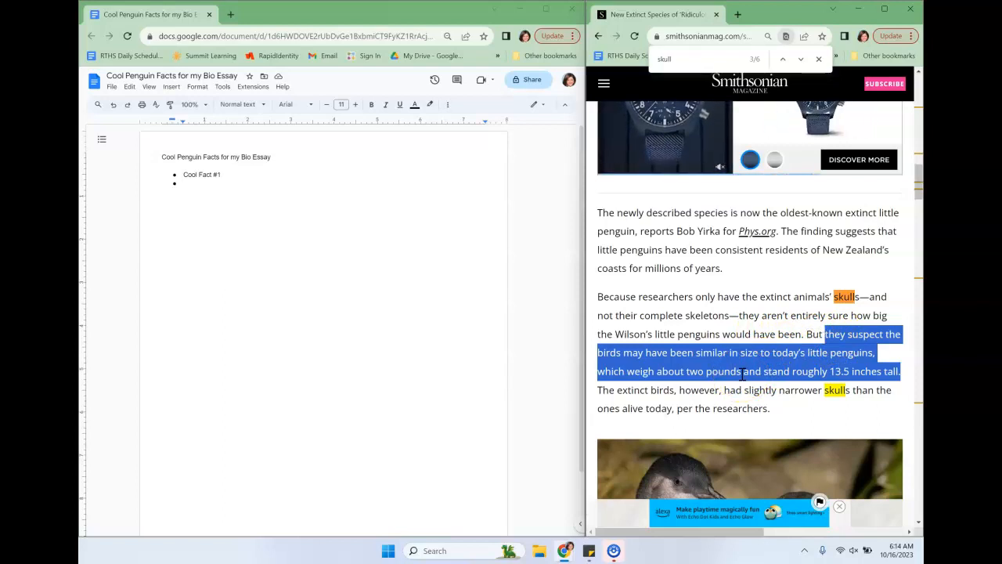
{"action": "left_click", "coordinate": [190, 188]}
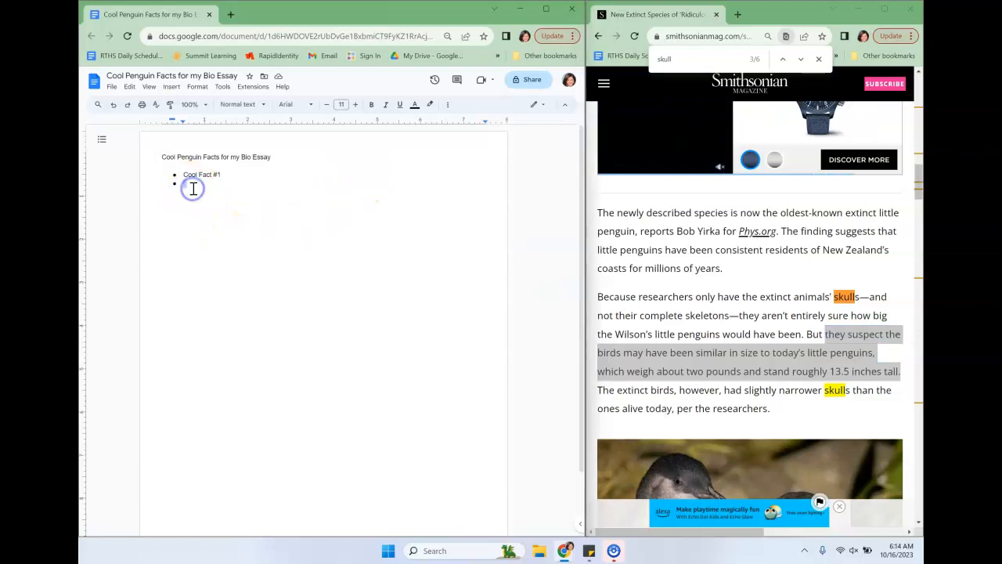
{"action": "key", "text": "ctrl+v"}
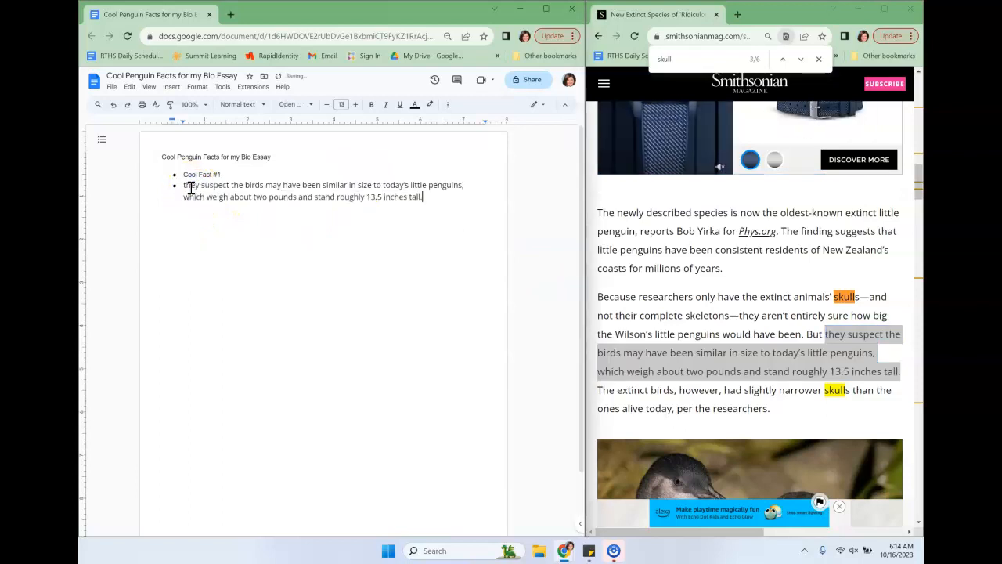
Remove the pasted passage's final period, capitalize its first word as "They", and enclose the passage in double quotation marks
{"action": "left_click", "coordinate": [426, 206]}
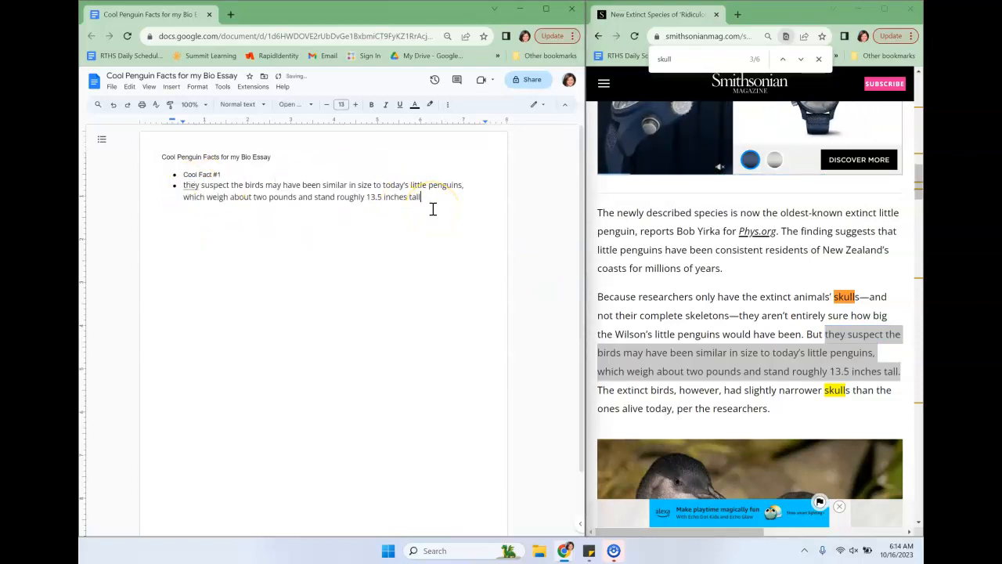
{"action": "type", "text": "\""}
{"action": "left_click", "coordinate": [181, 186]}
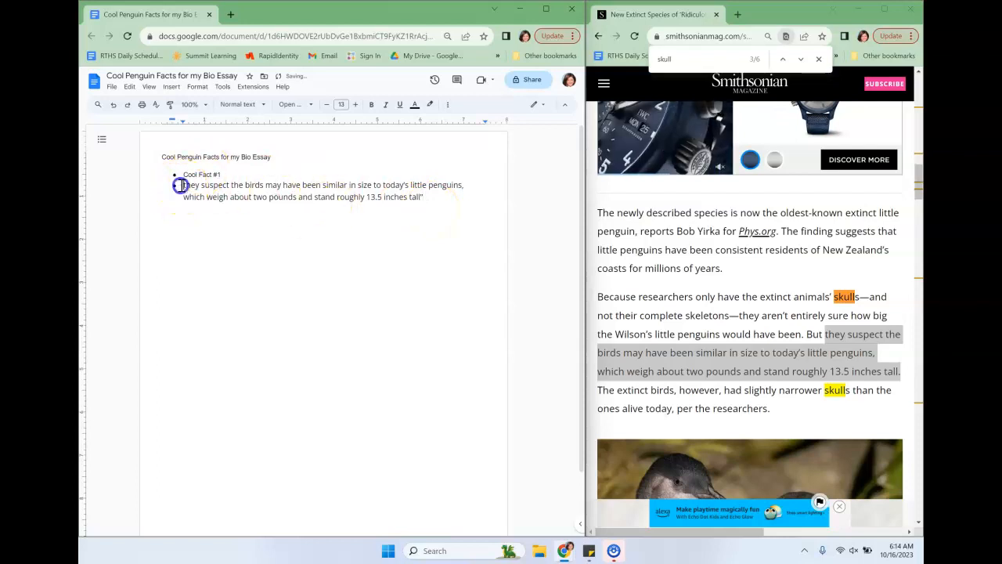
{"action": "type", "text": "\""}
{"action": "key", "text": "BackSpace"}
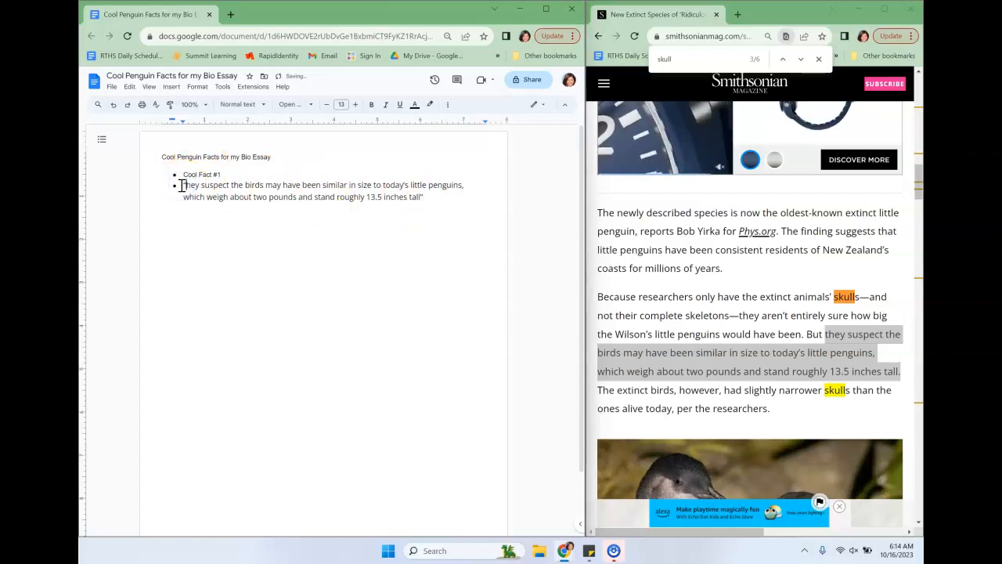
{"action": "type", "text": "\""}
Look up the article's author and add the author's last name in parentheses plus a period after the closing quotation mark
{"action": "left_click", "coordinate": [443, 197]}
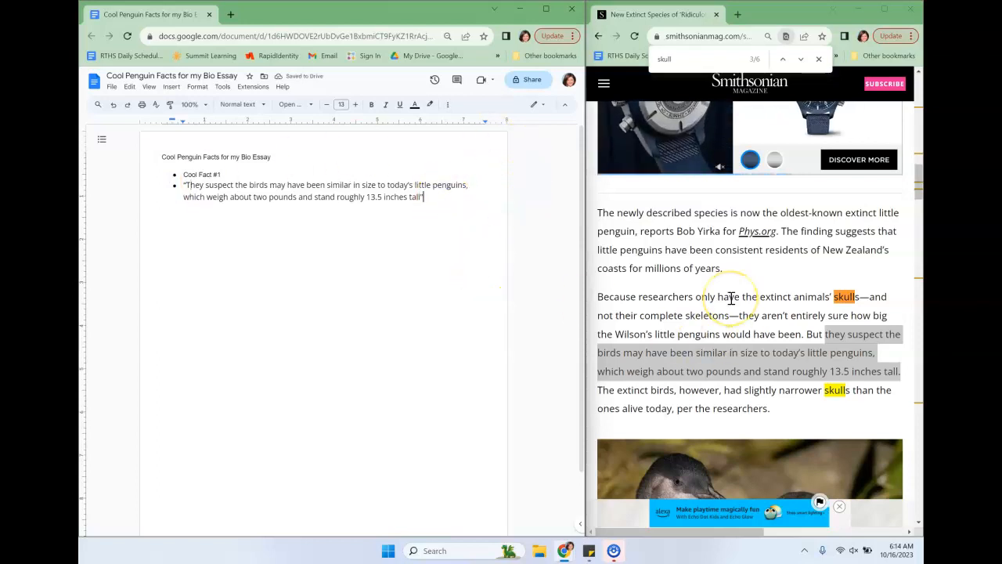
{"action": "scroll", "coordinate": [731, 298], "scroll_direction": "up", "scroll_amount": 10}
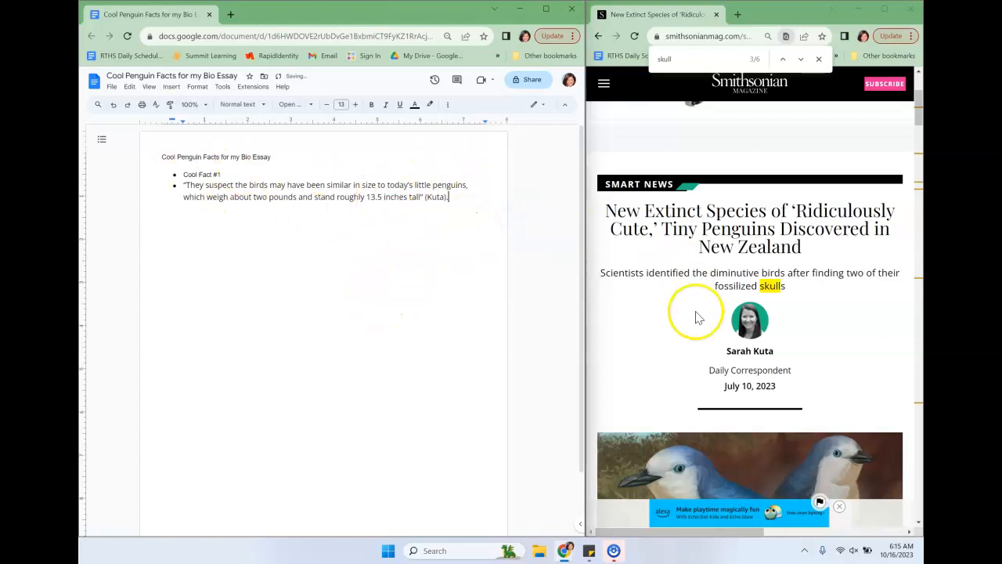
{"action": "scroll", "coordinate": [696, 313], "scroll_direction": "down", "scroll_amount": 7}
{"action": "scroll", "coordinate": [696, 313], "scroll_direction": "down", "scroll_amount": 2}
{"action": "scroll", "coordinate": [674, 274], "scroll_direction": "up", "scroll_amount": 3}
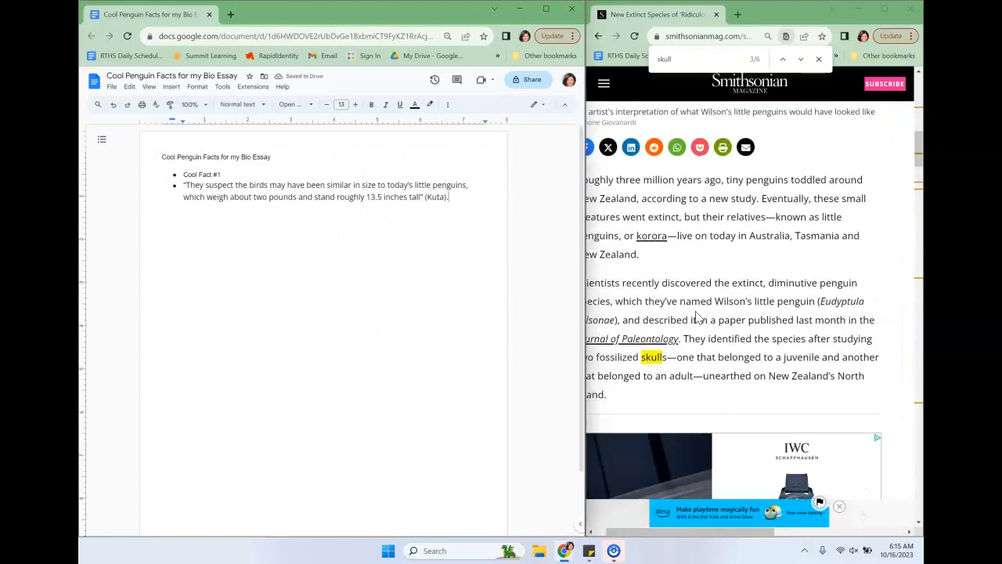